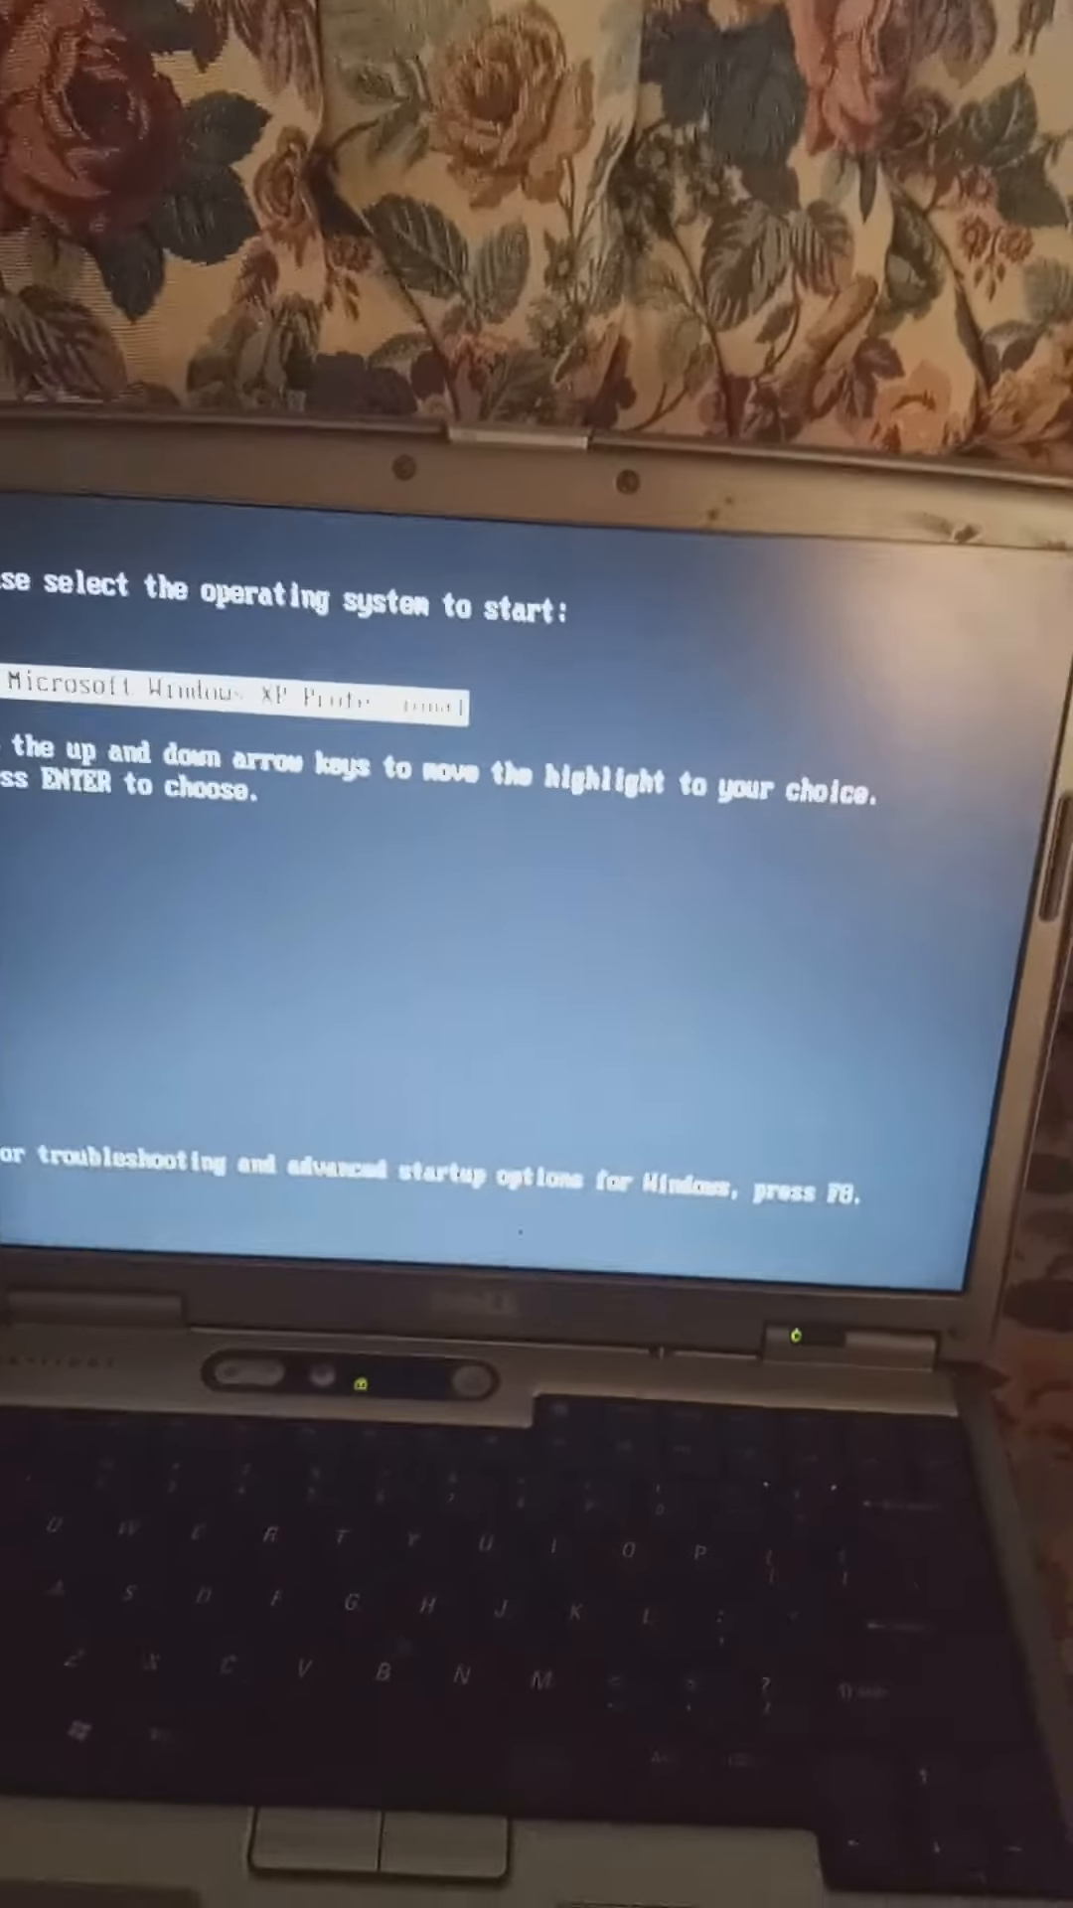
Bring up the advanced startup options and highlight Safe Mode in the boot menu.
{"action": "key", "text": "Return"}
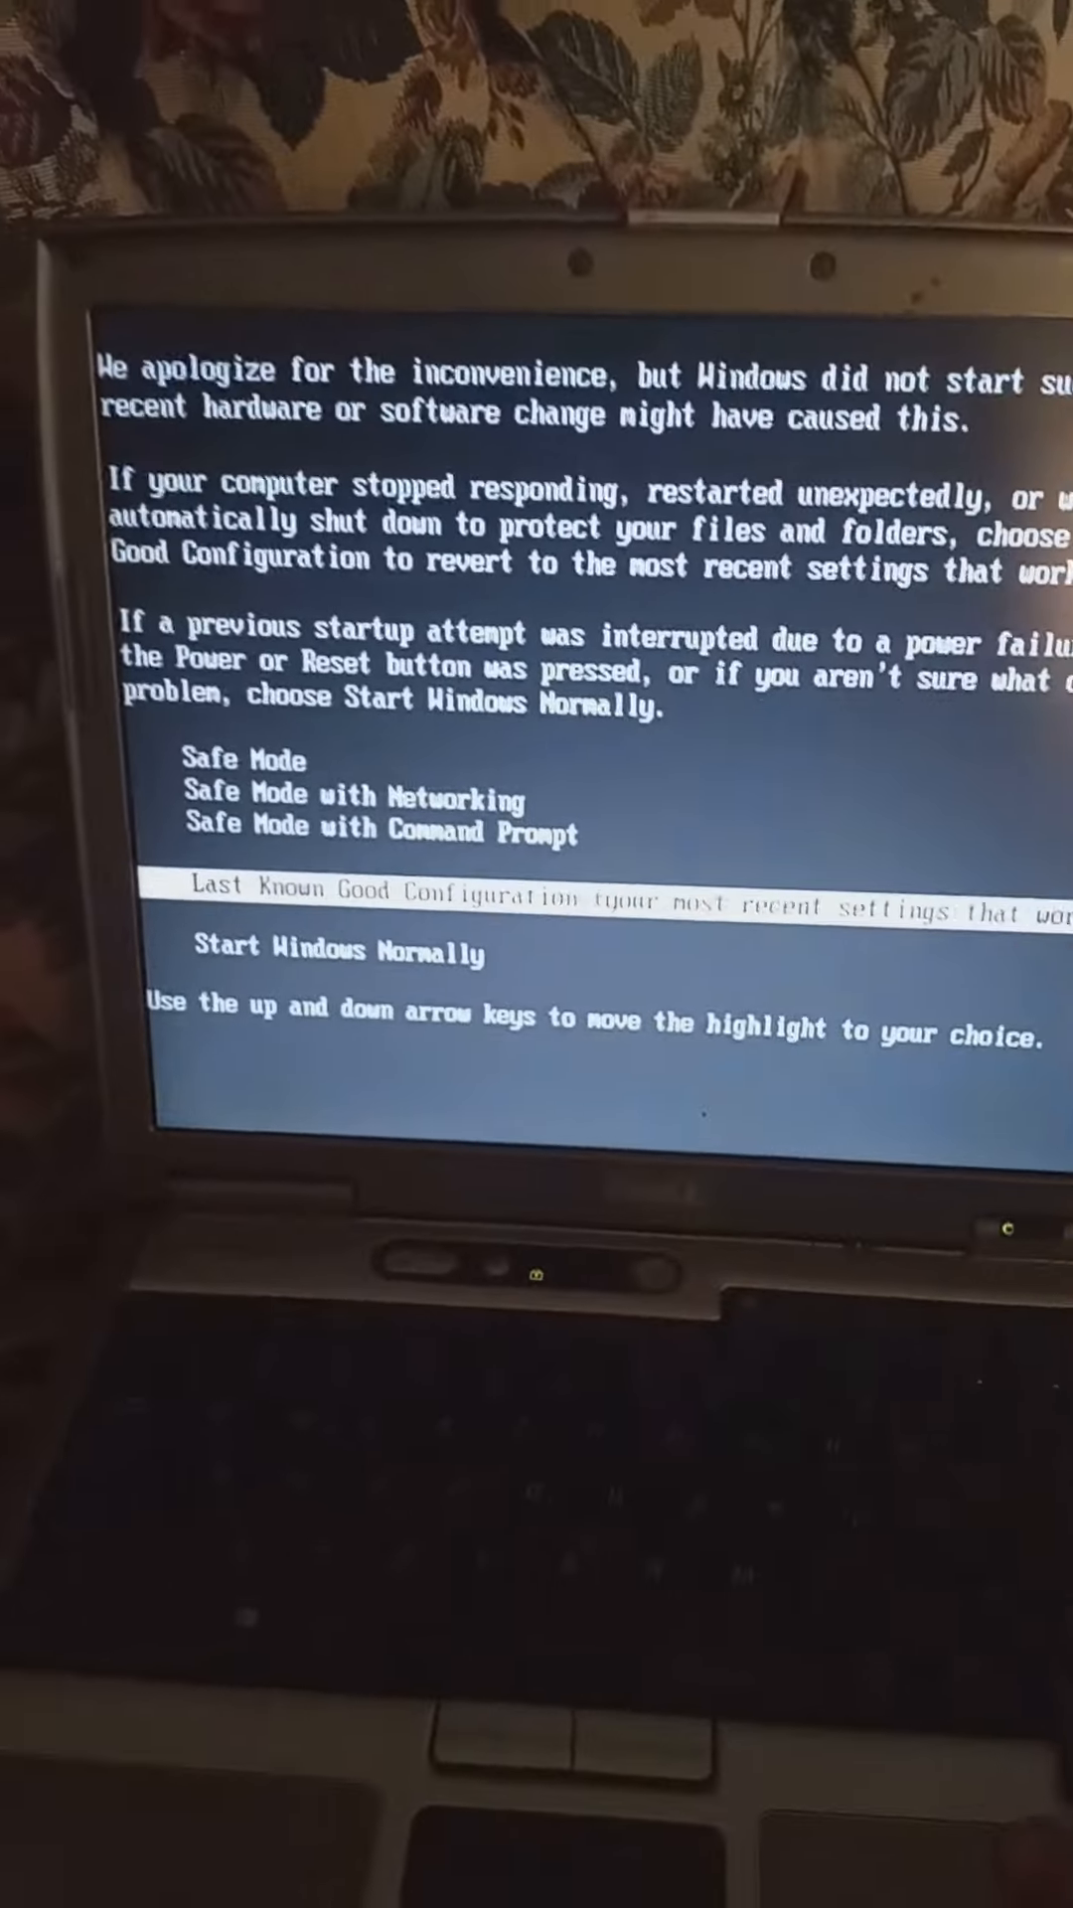
{"action": "key", "text": "Up"}
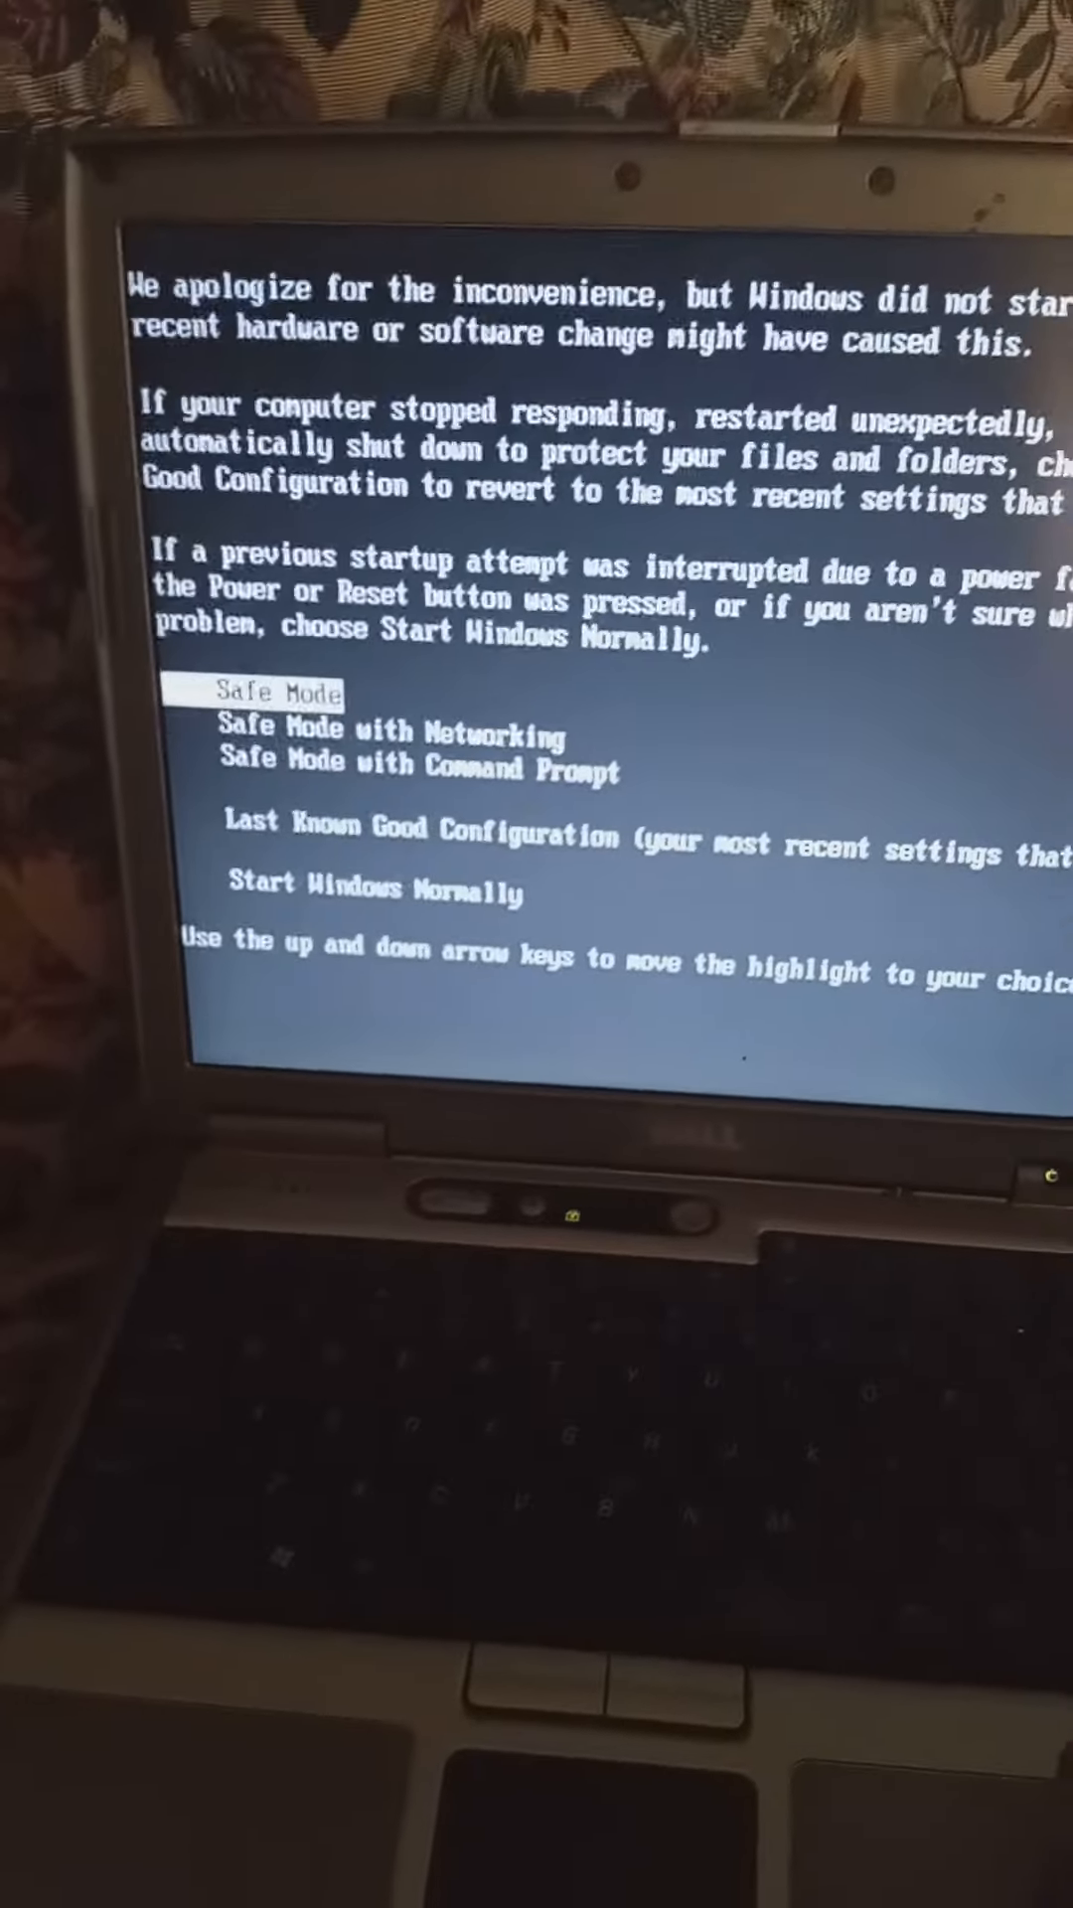
Confirm Safe Mode so Windows XP begins loading its system driver files.
{"action": "key", "text": "Return"}
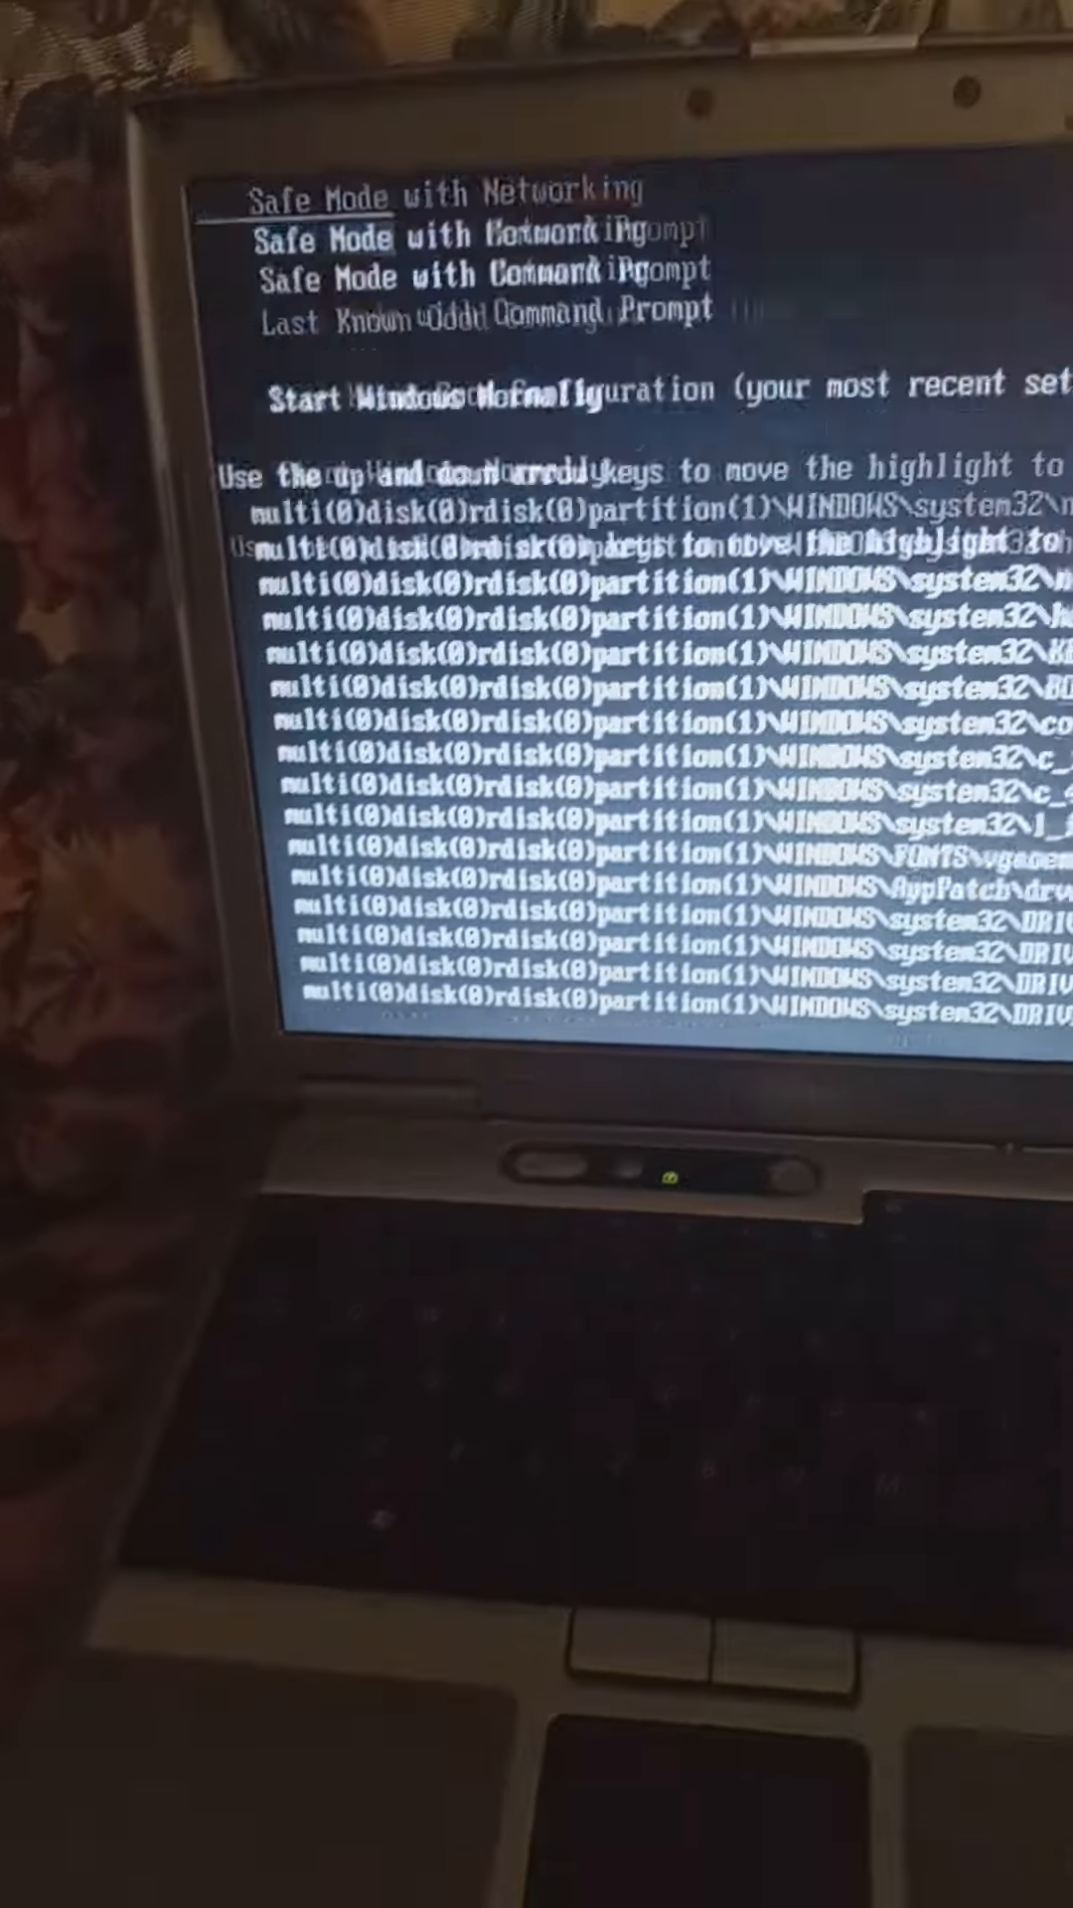